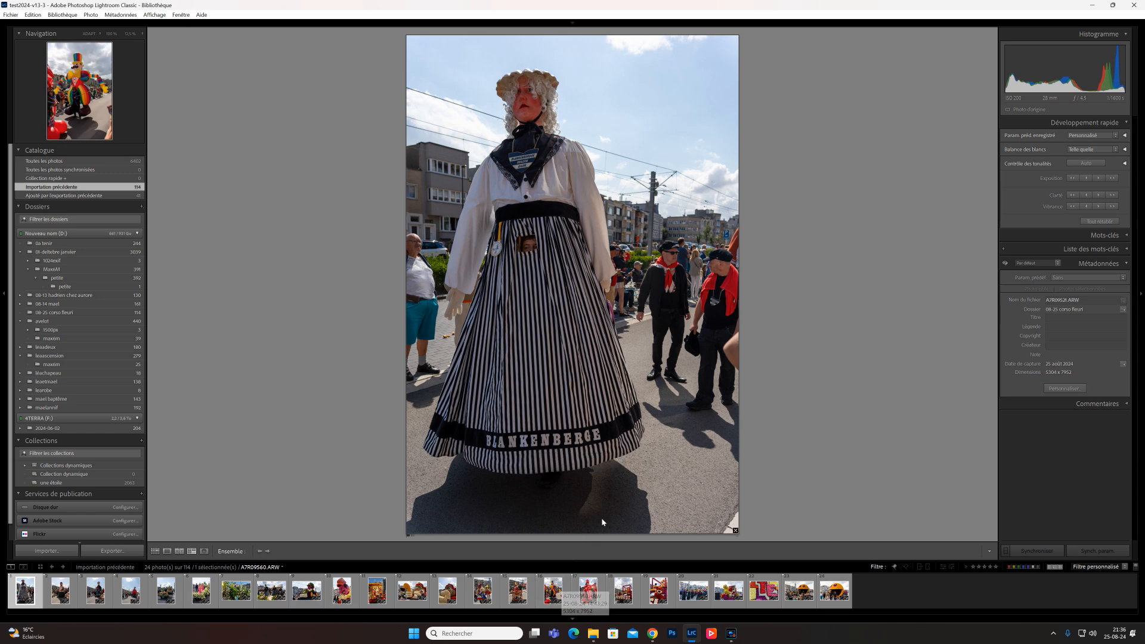
# - Show the photos in grid view and set a metadata filter column to ISO speed
pyautogui.press('g')
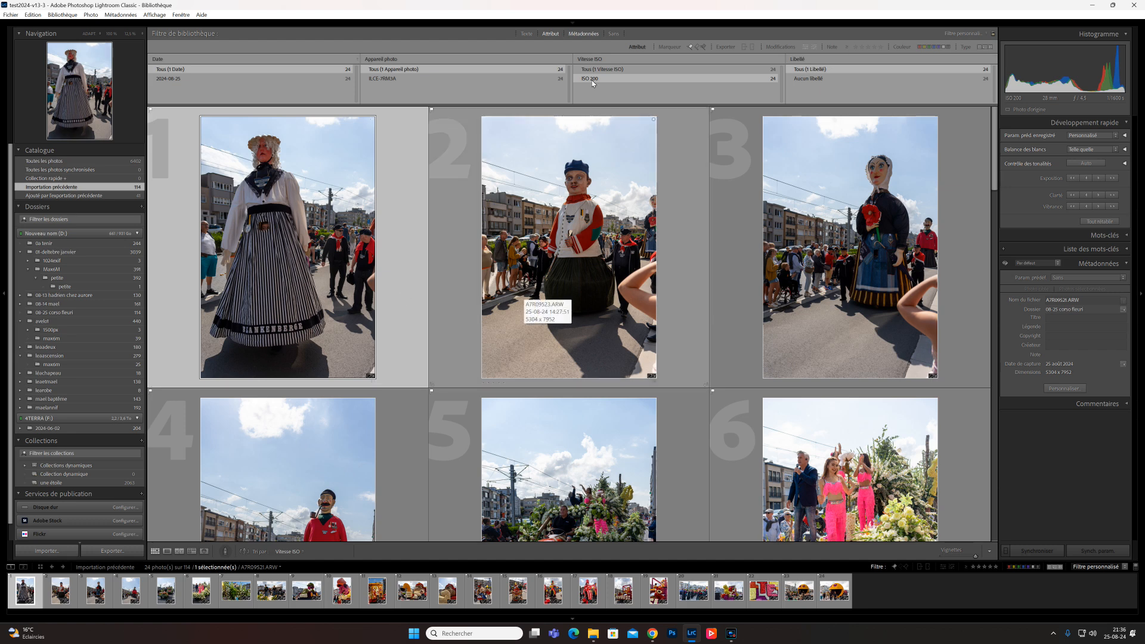
pyautogui.moveTo(543, 35)
pyautogui.click(640, 59)
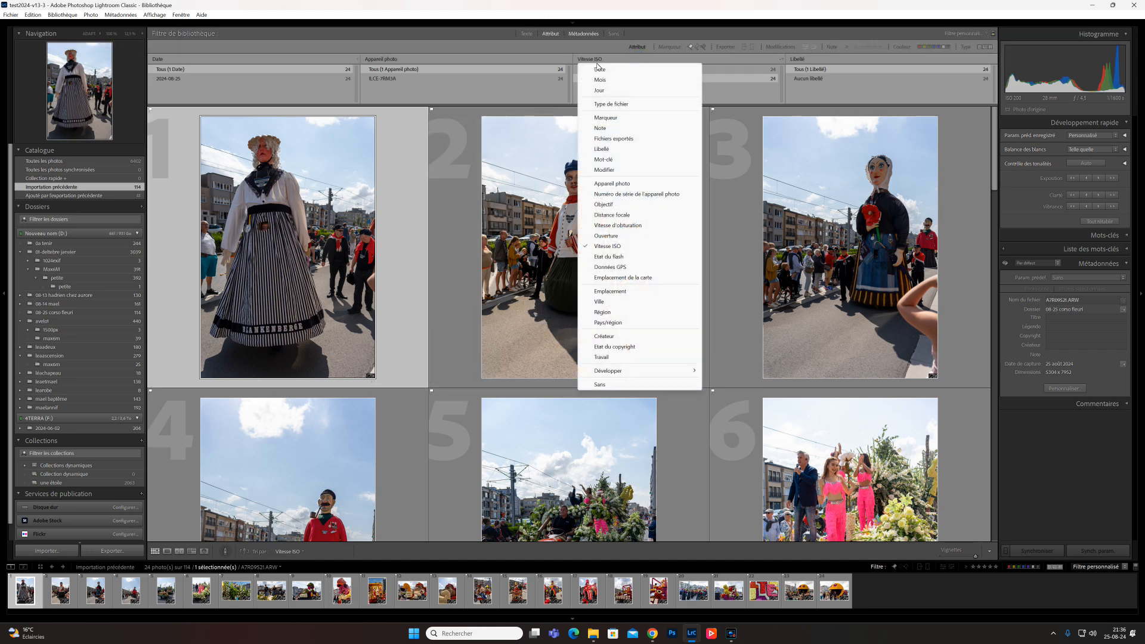
pyautogui.click(620, 248)
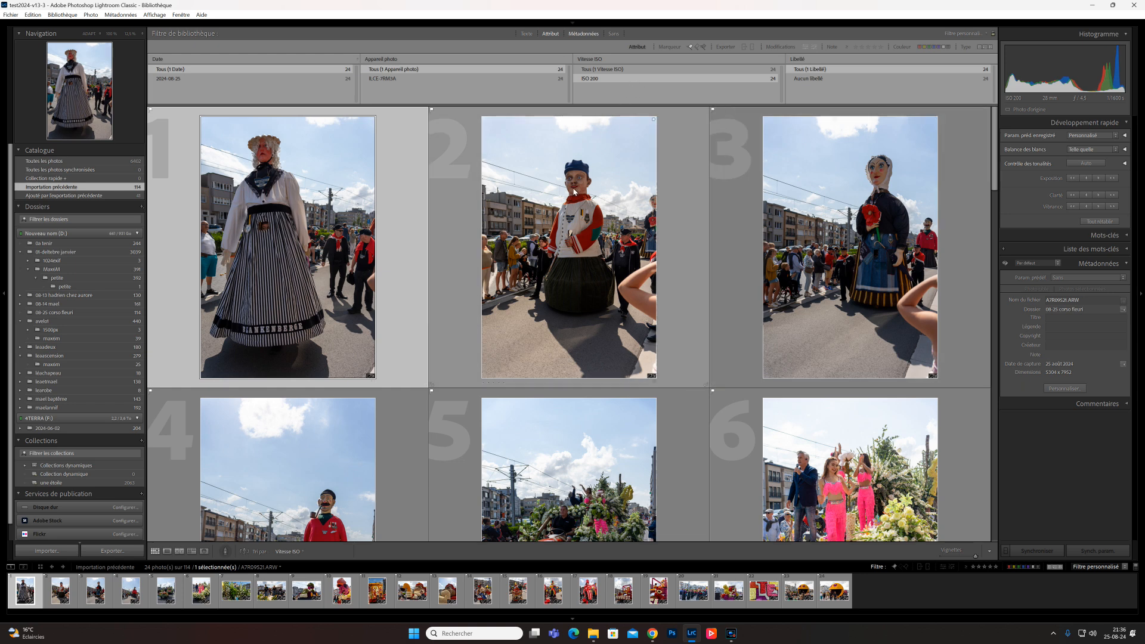
# - Select all photos in the filmstrip and start the Enhance command on them
pyautogui.hotkey('ctrl', 'a')
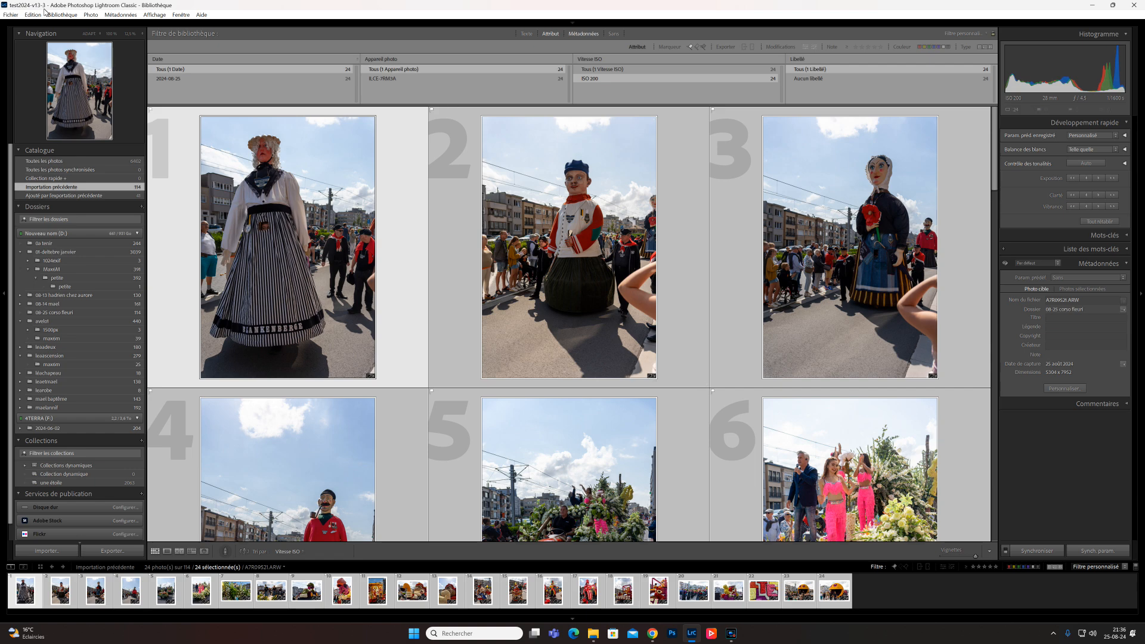
pyautogui.click(86, 17)
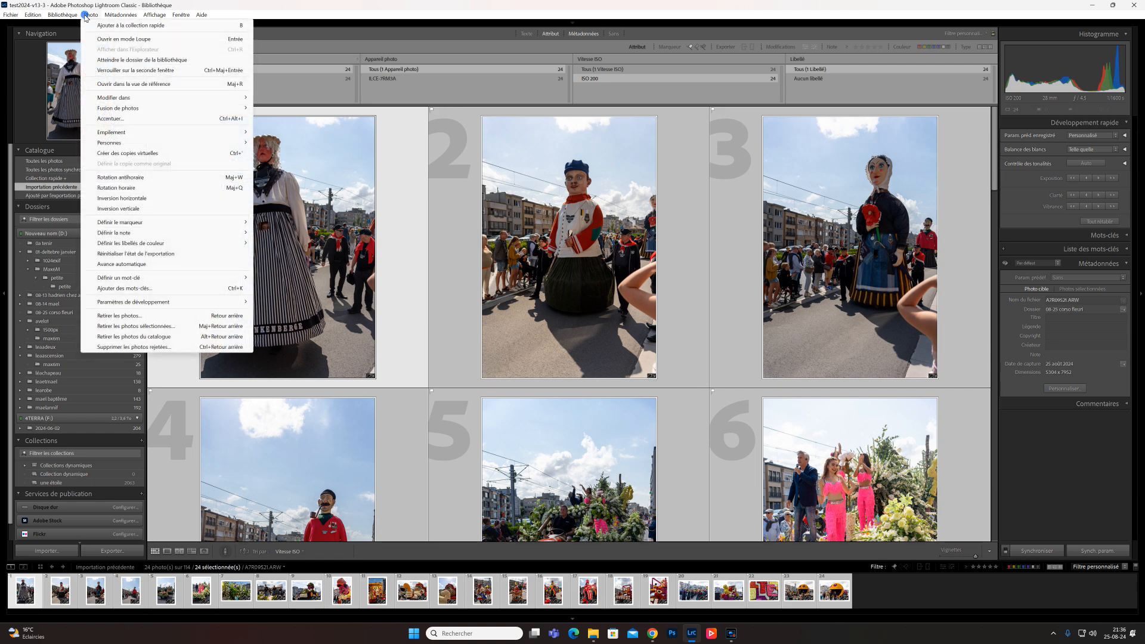
pyautogui.click(109, 118)
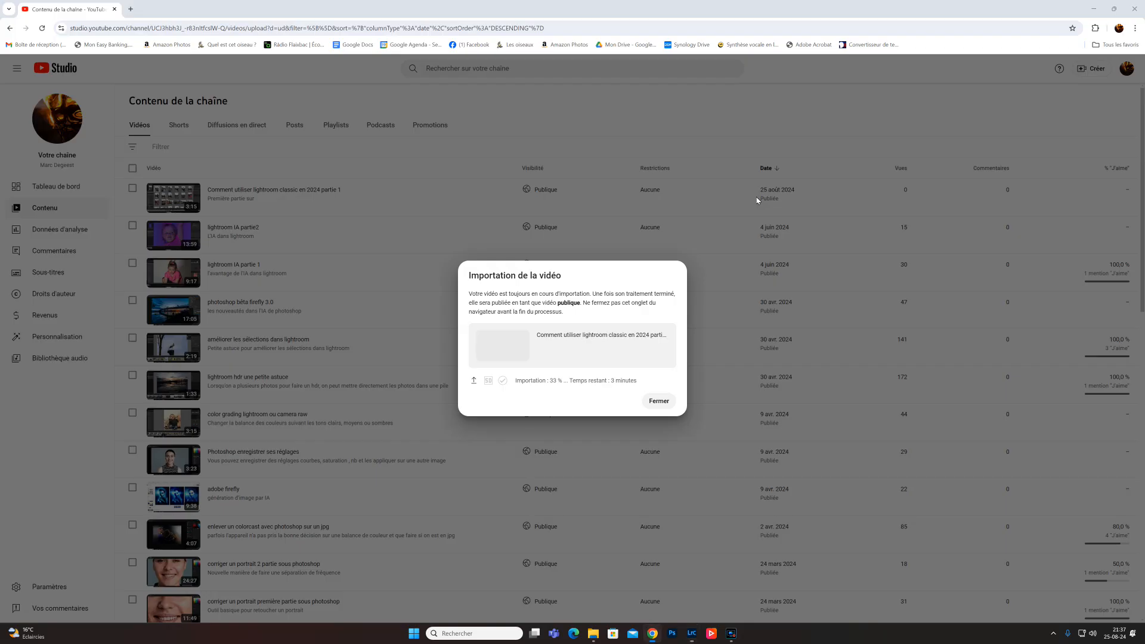
pyautogui.click(758, 200)
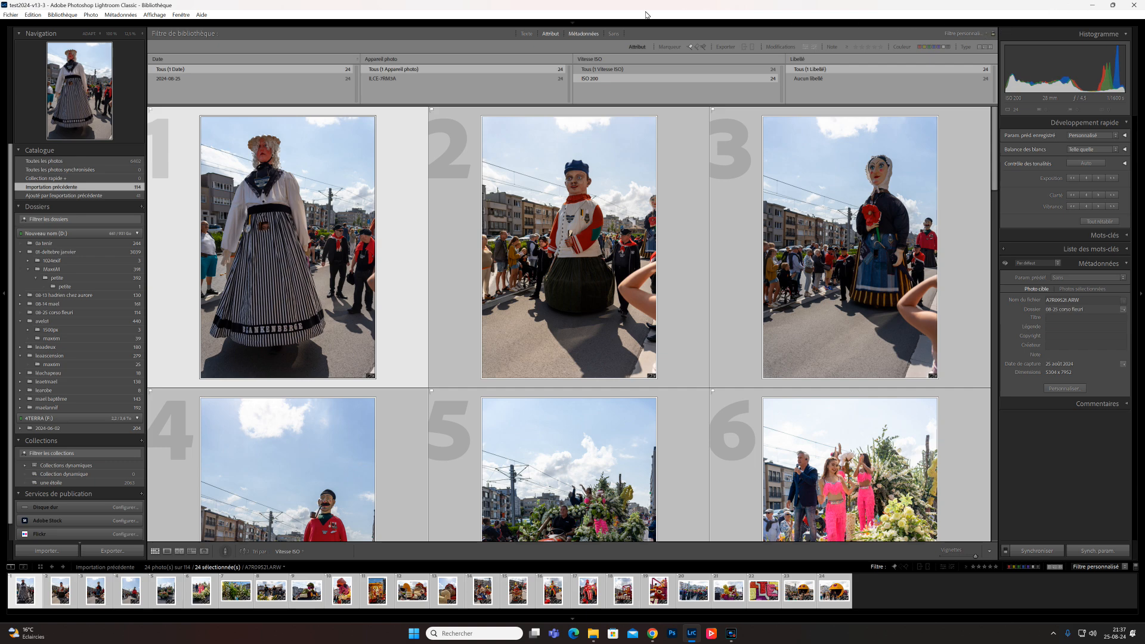
pyautogui.moveTo(573, 25)
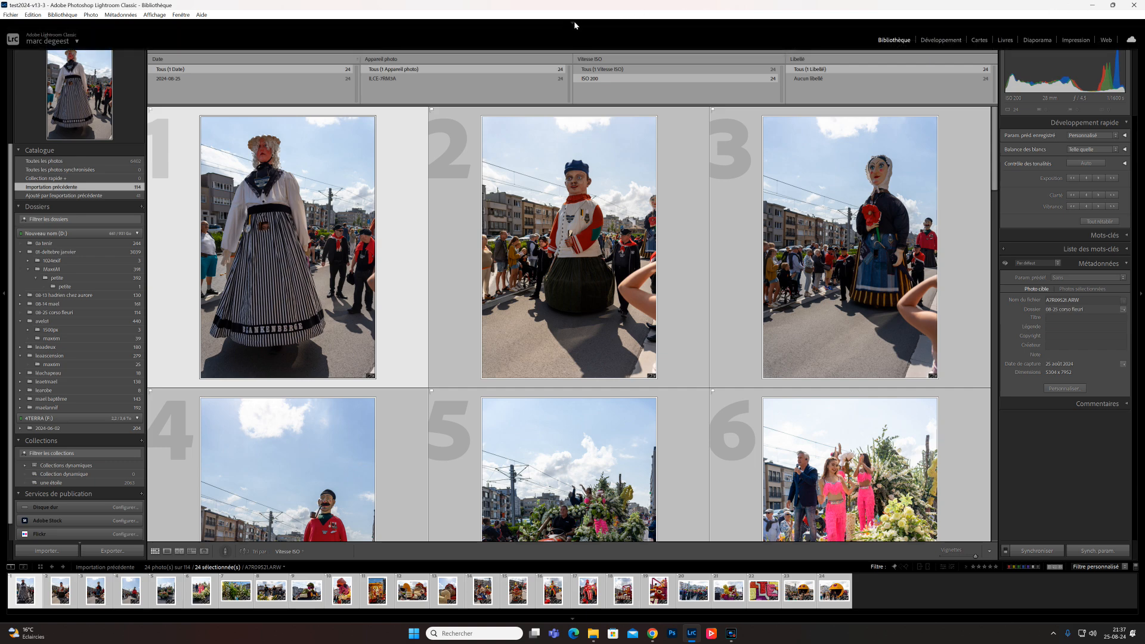
# - Open the first photo in the Develop module and activate the Remove tool with generative AI
pyautogui.click(941, 40)
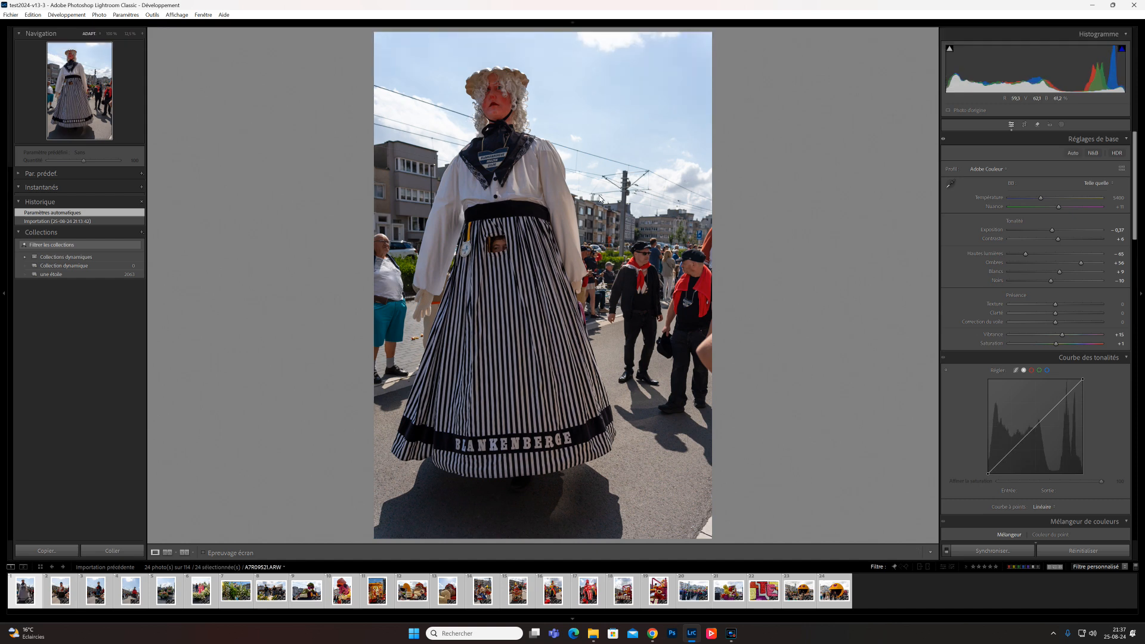
pyautogui.click(1037, 125)
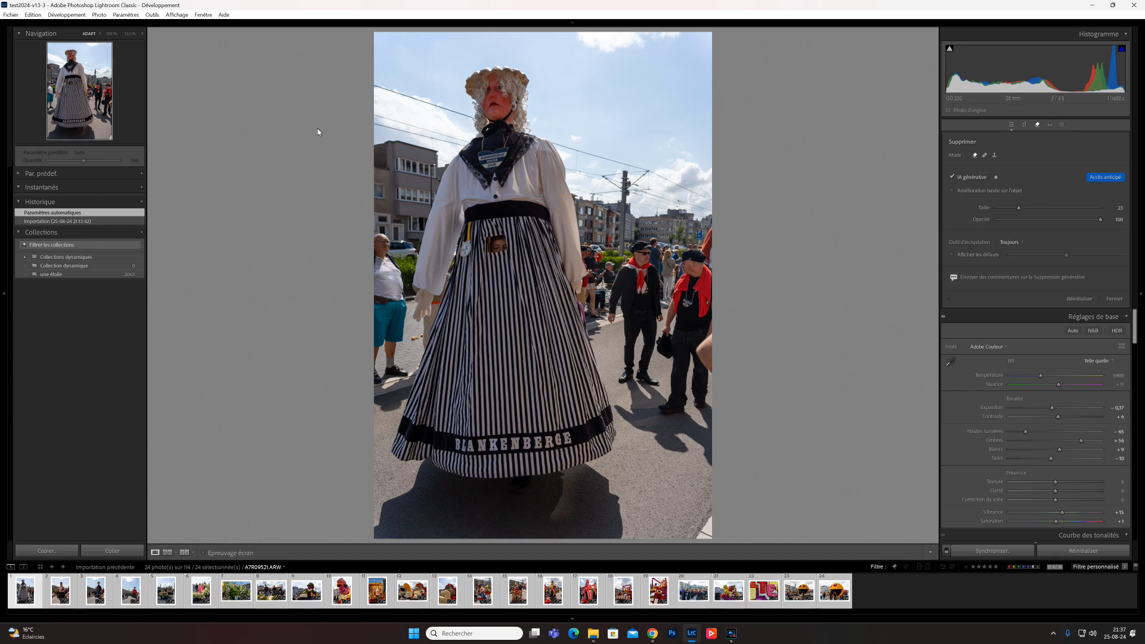
pyautogui.scroll(-3, 396, 93)
pyautogui.scroll(-10, 395, 90)
# - Paint over the overhead wires and the tram pole in the sky, then apply the generative removal
pyautogui.moveTo(376, 86); pyautogui.dragTo(469, 119)
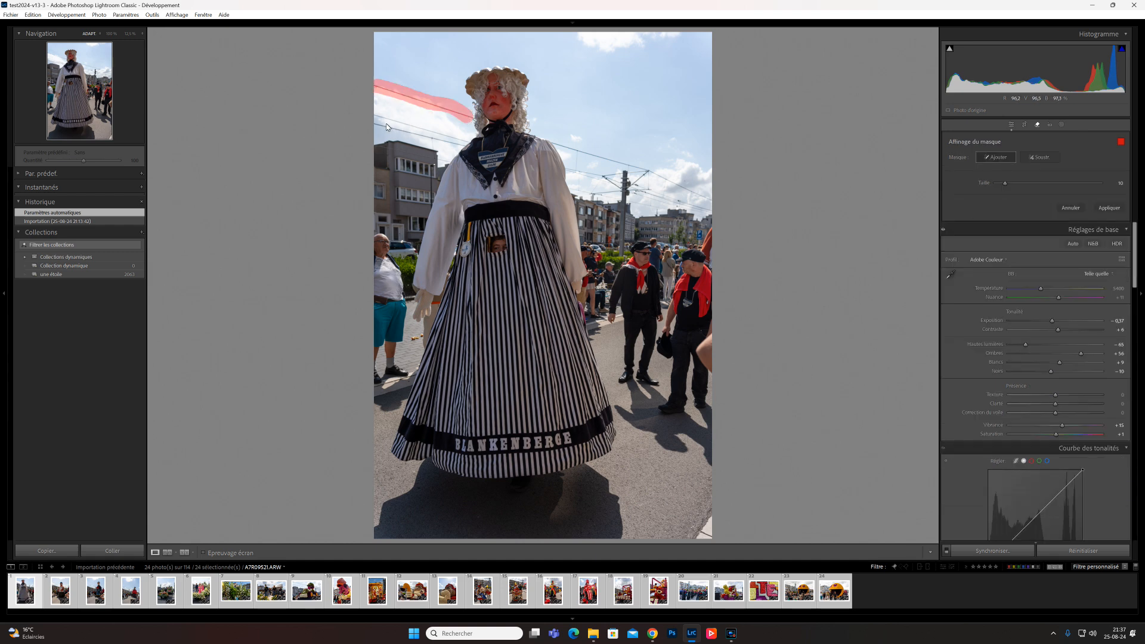
pyautogui.moveTo(377, 117); pyautogui.dragTo(471, 144)
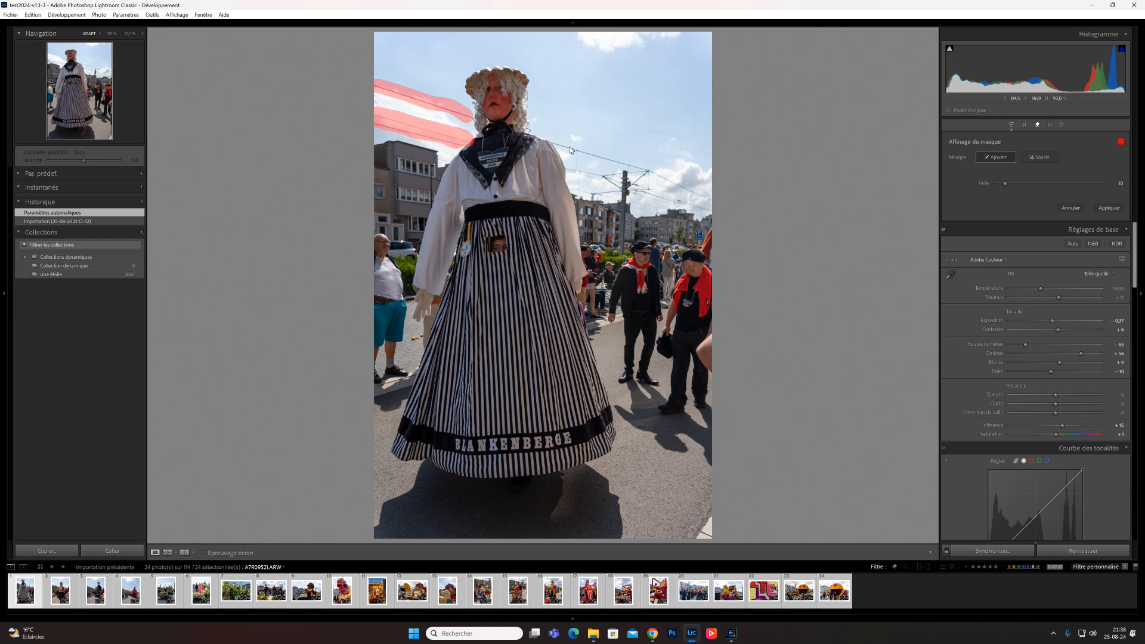
pyautogui.moveTo(558, 143); pyautogui.dragTo(691, 192)
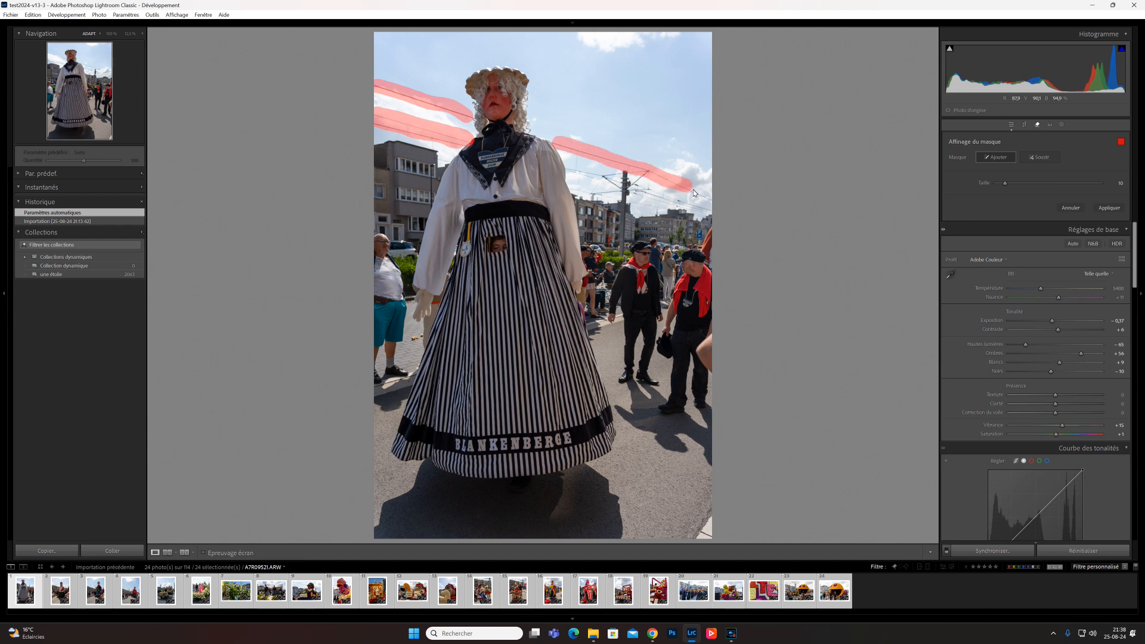
pyautogui.hotkey('ctrl', 'z')
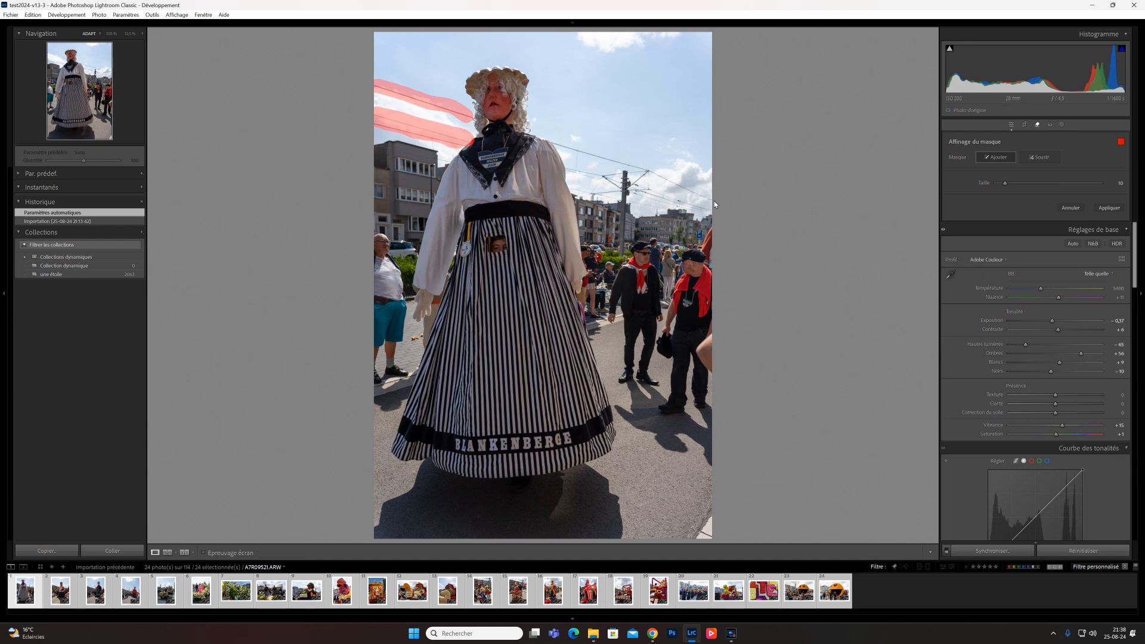
pyautogui.moveTo(631, 173)
pyautogui.mouseDown()
pyautogui.moveTo(564, 153)
pyautogui.moveTo(588, 175)
pyautogui.moveTo(644, 176)
pyautogui.moveTo(625, 189)
pyautogui.moveTo(712, 211)
pyautogui.mouseUp()
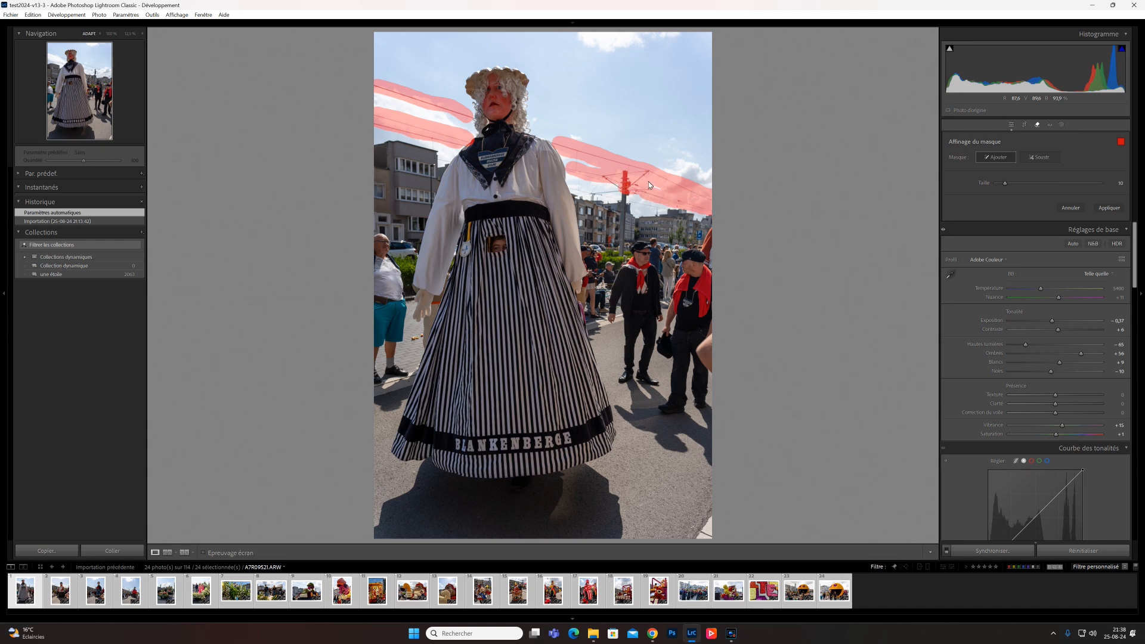
pyautogui.moveTo(630, 196)
pyautogui.mouseDown()
pyautogui.moveTo(594, 191)
pyautogui.moveTo(621, 193)
pyautogui.moveTo(621, 256)
pyautogui.mouseUp()
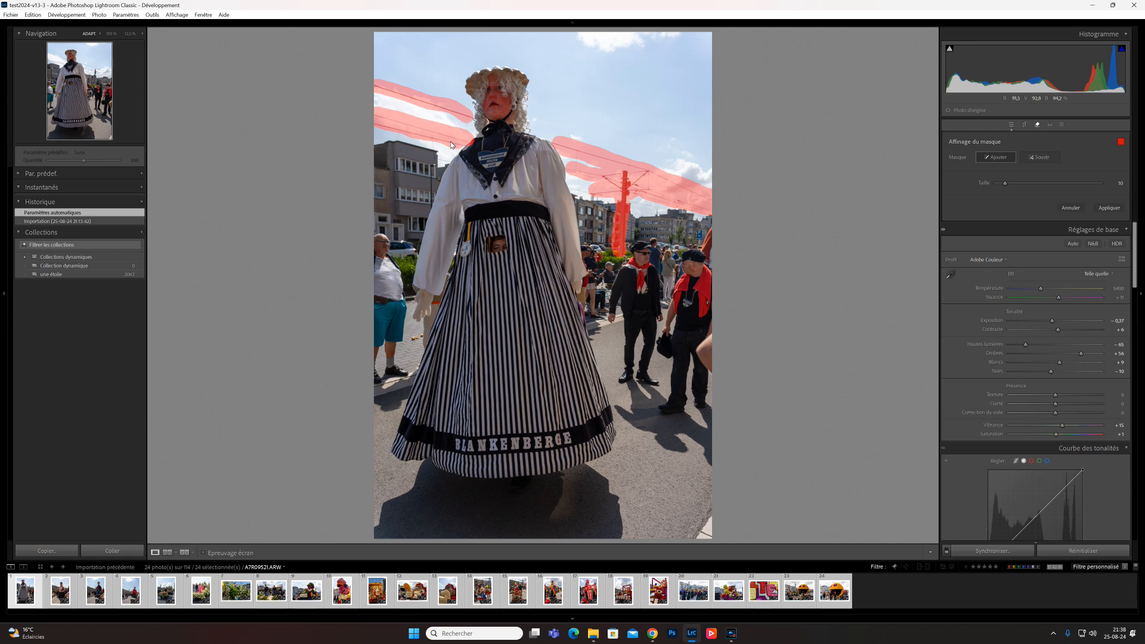
pyautogui.click(1106, 208)
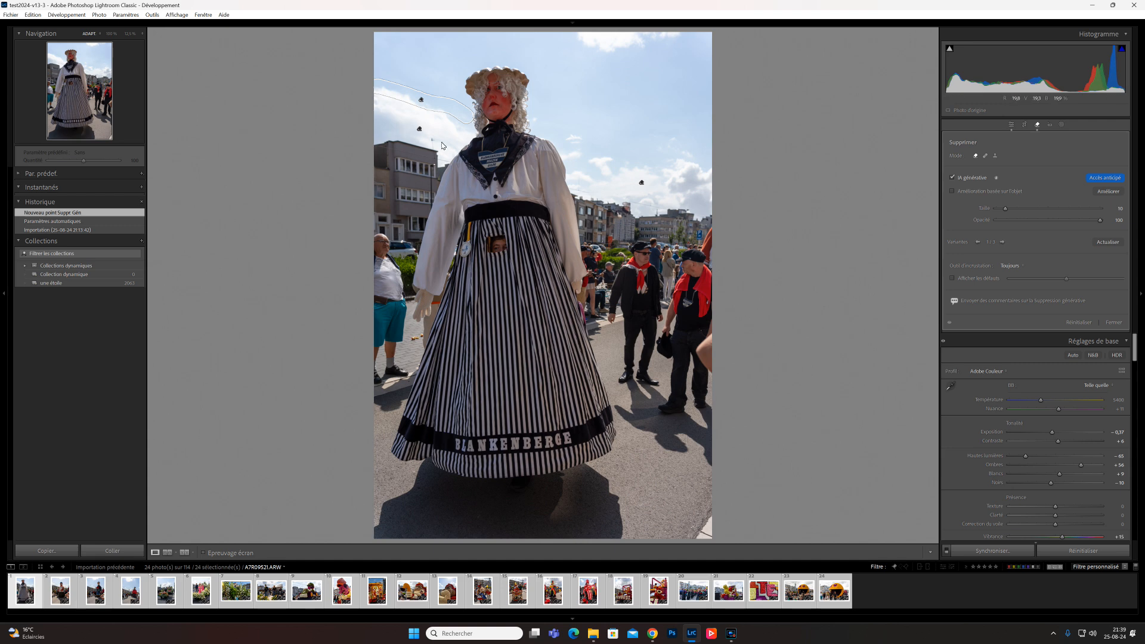
# - Paint over the remaining wire segment near the figure's shoulder, apply the removal and close the Remove tool
pyautogui.moveTo(458, 152); pyautogui.dragTo(422, 134)
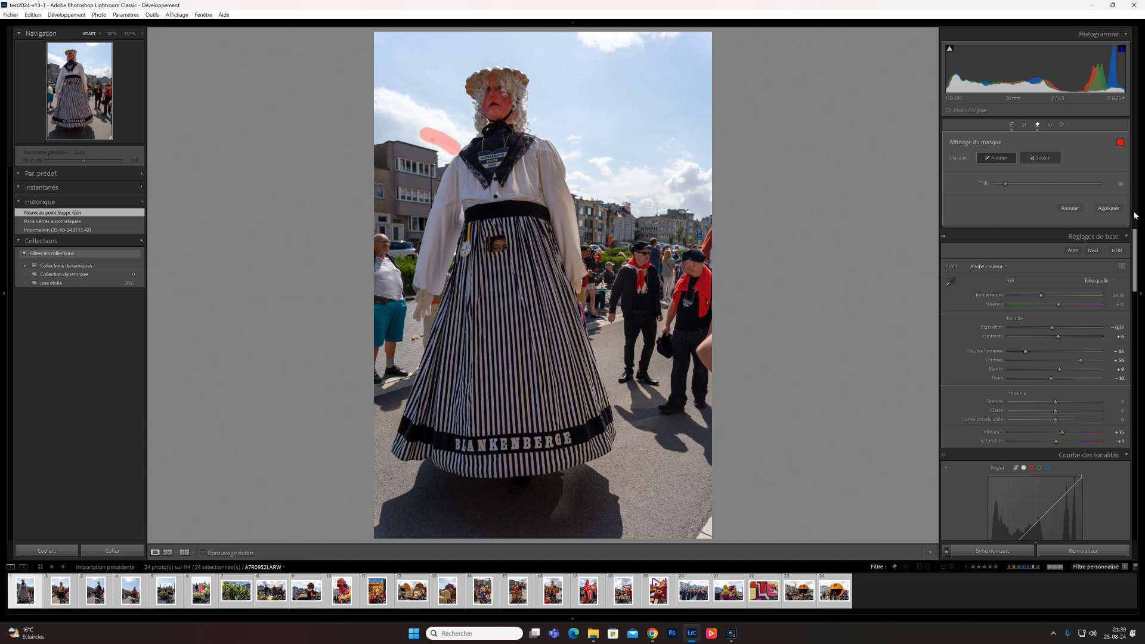
pyautogui.click(1109, 209)
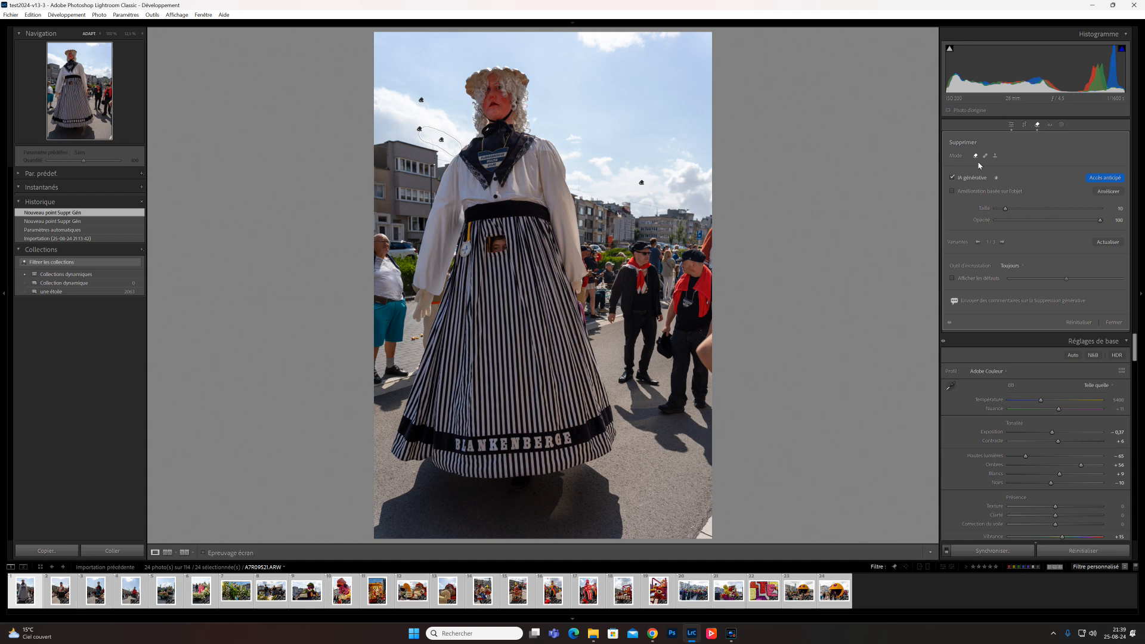
pyautogui.click(1010, 125)
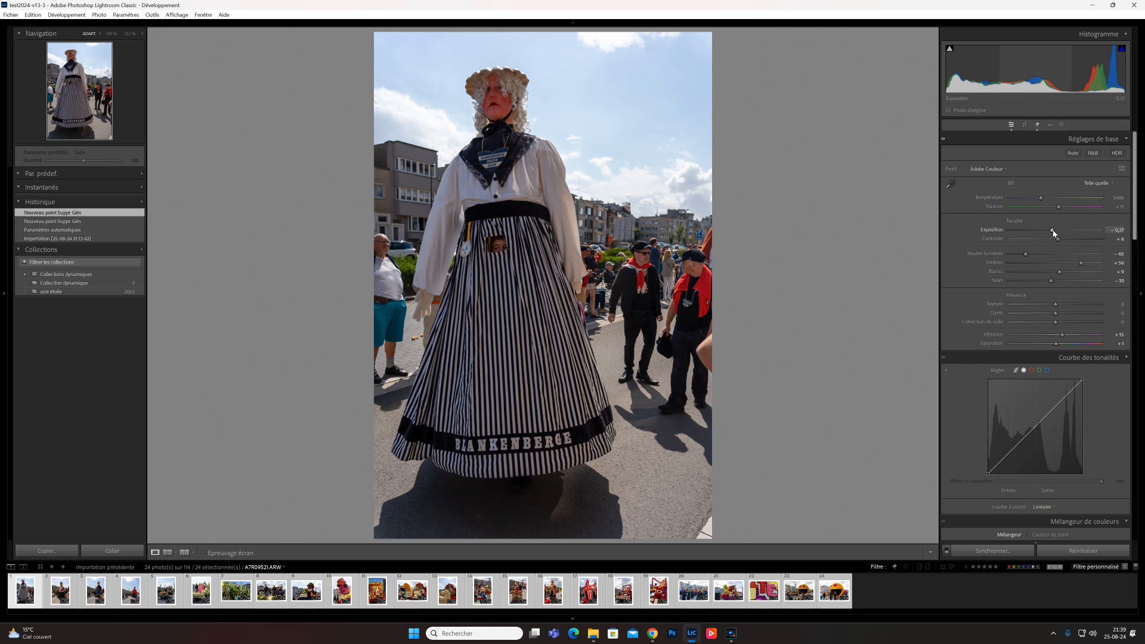
pyautogui.moveTo(1027, 257); pyautogui.dragTo(1061, 229)
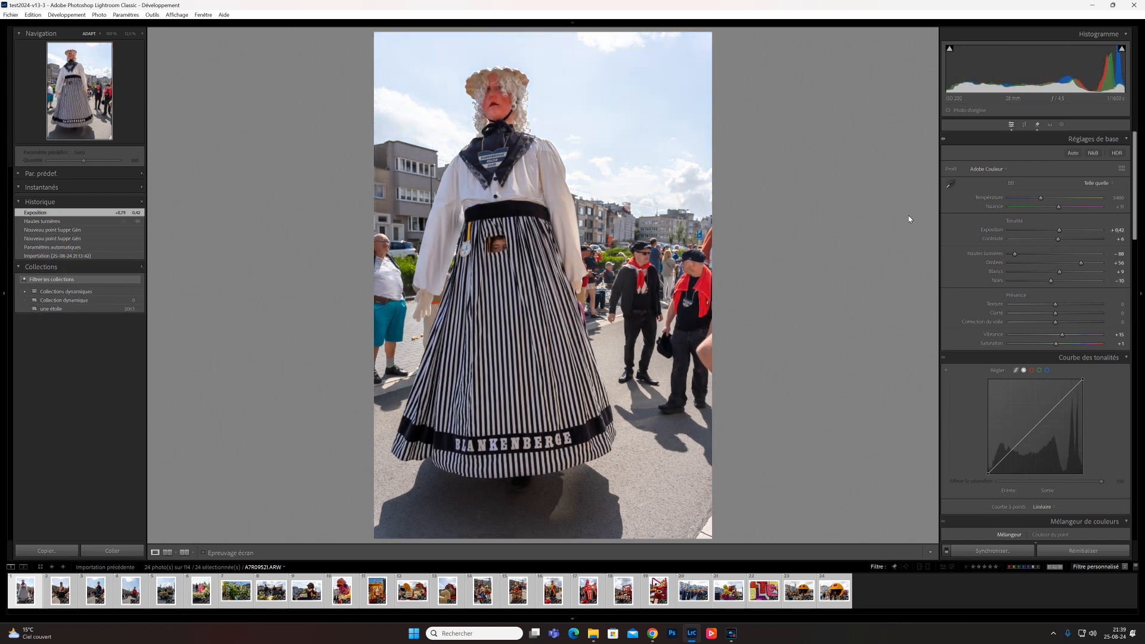
pyautogui.hotkey('ctrl', 'z')
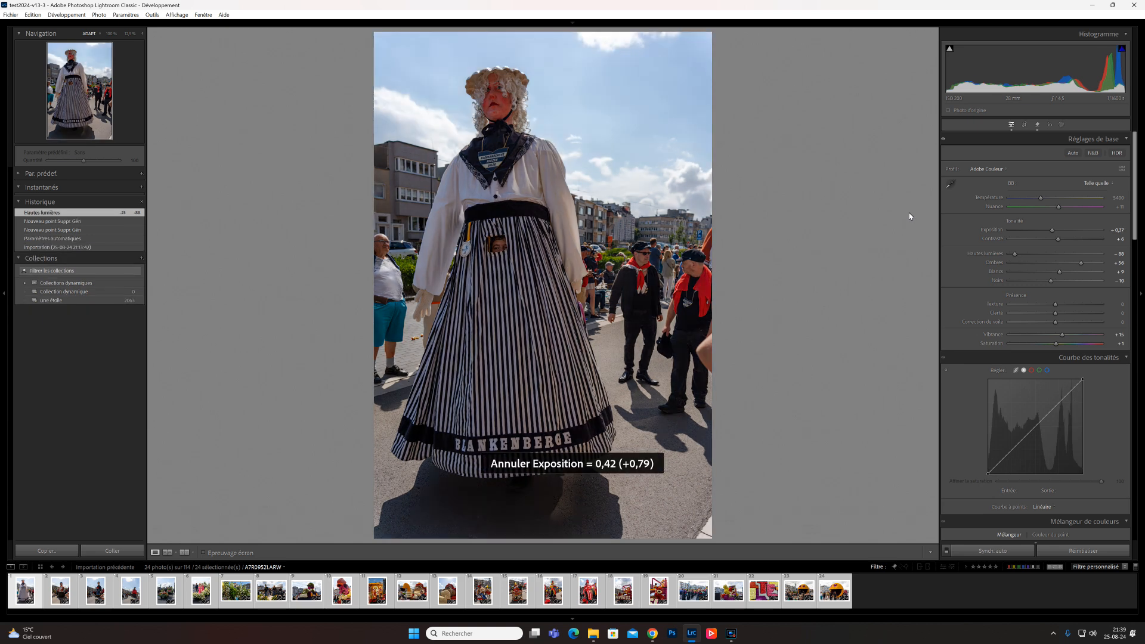
pyautogui.hotkey('ctrl', 'z')
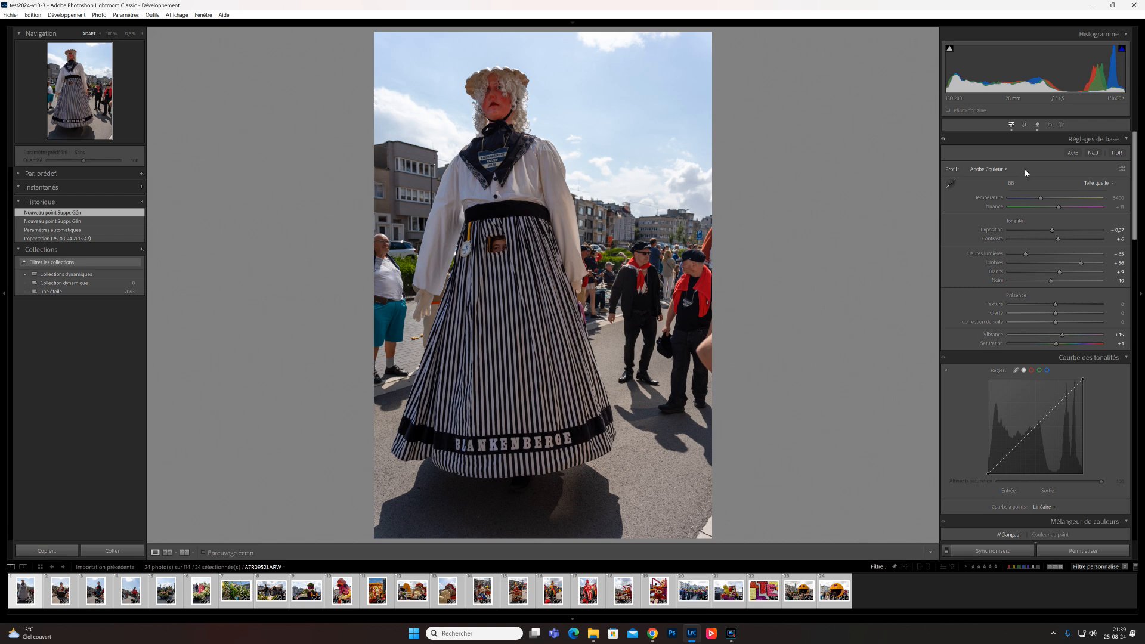
# - Create a Select Subject mask on the giant figure and raise its exposure to about 0.78
pyautogui.click(1062, 127)
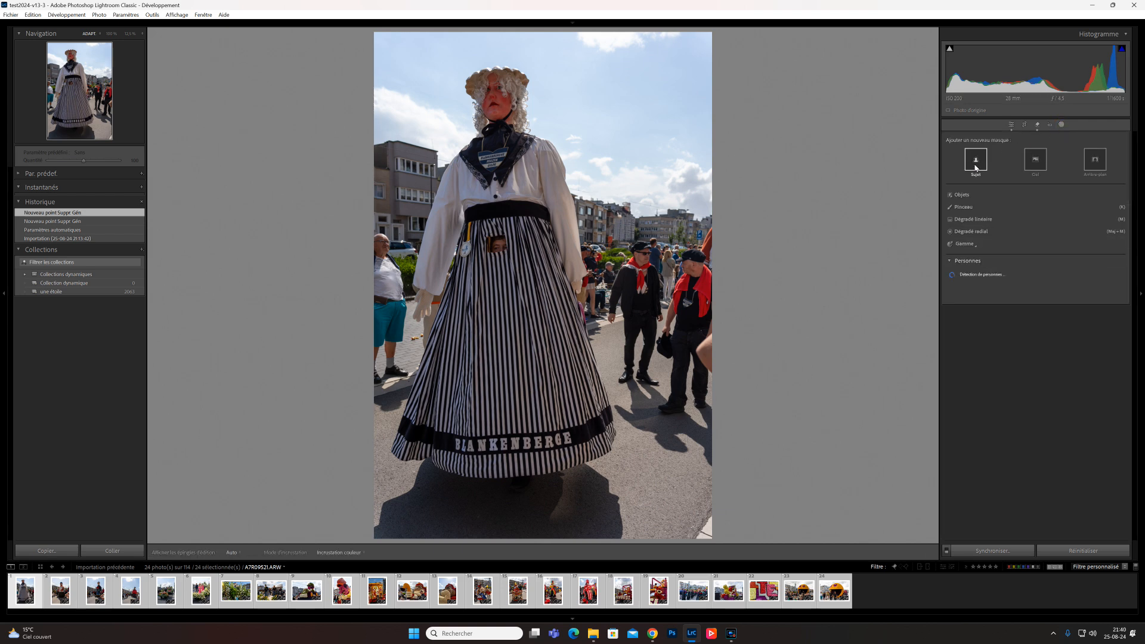
pyautogui.click(975, 164)
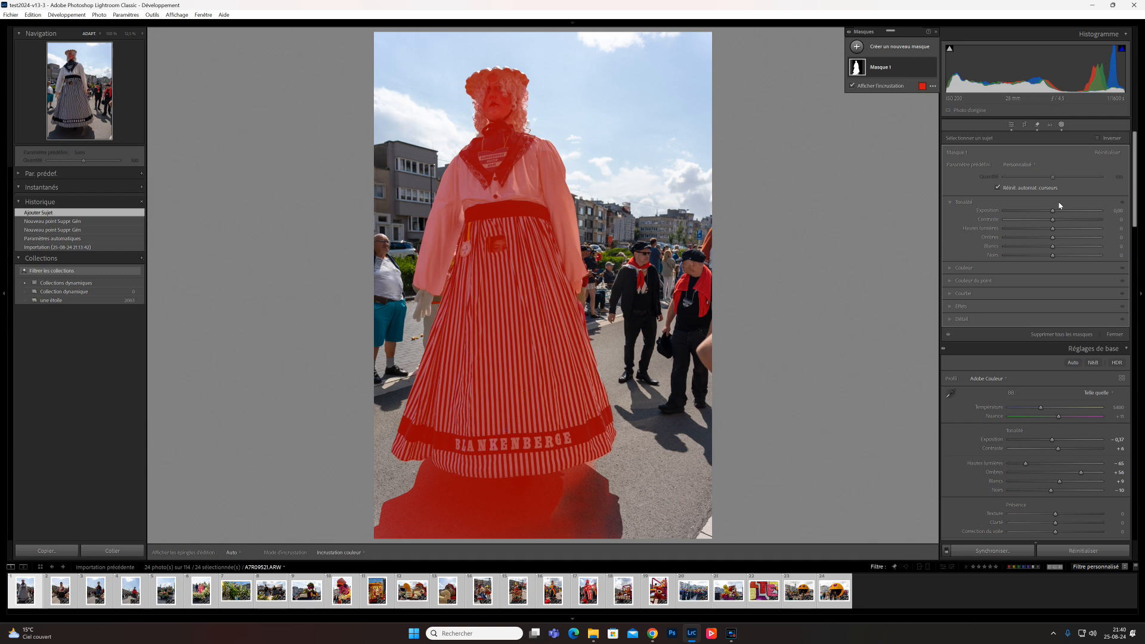
pyautogui.moveTo(1056, 213); pyautogui.dragTo(1066, 212)
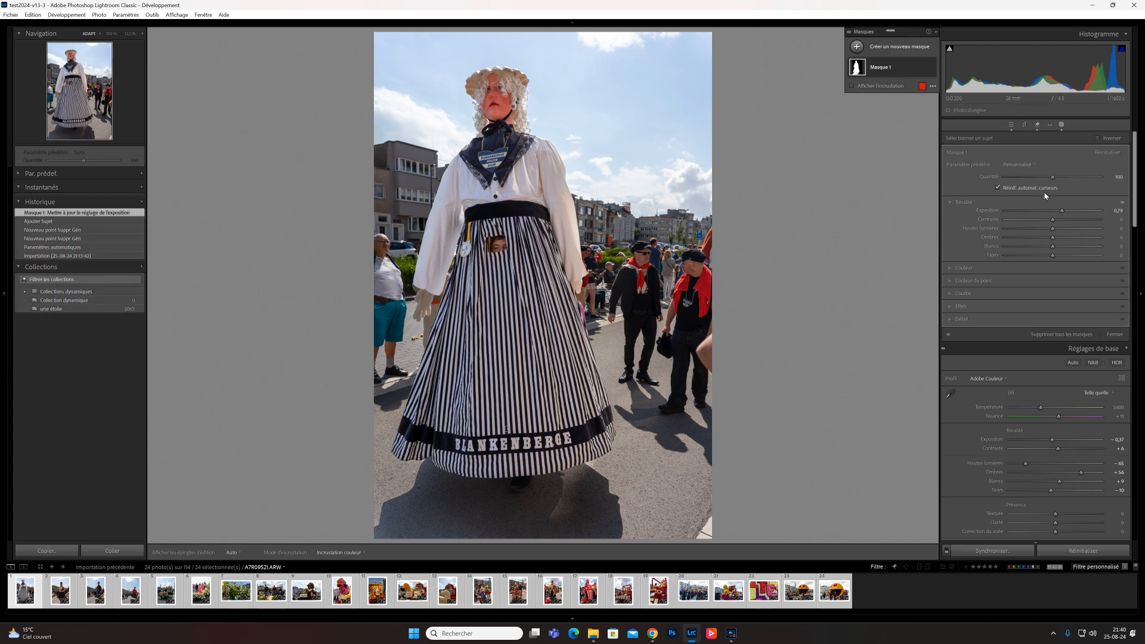
# - Add a Select Sky mask and lower its exposure to about -0.44
pyautogui.click(1061, 126)
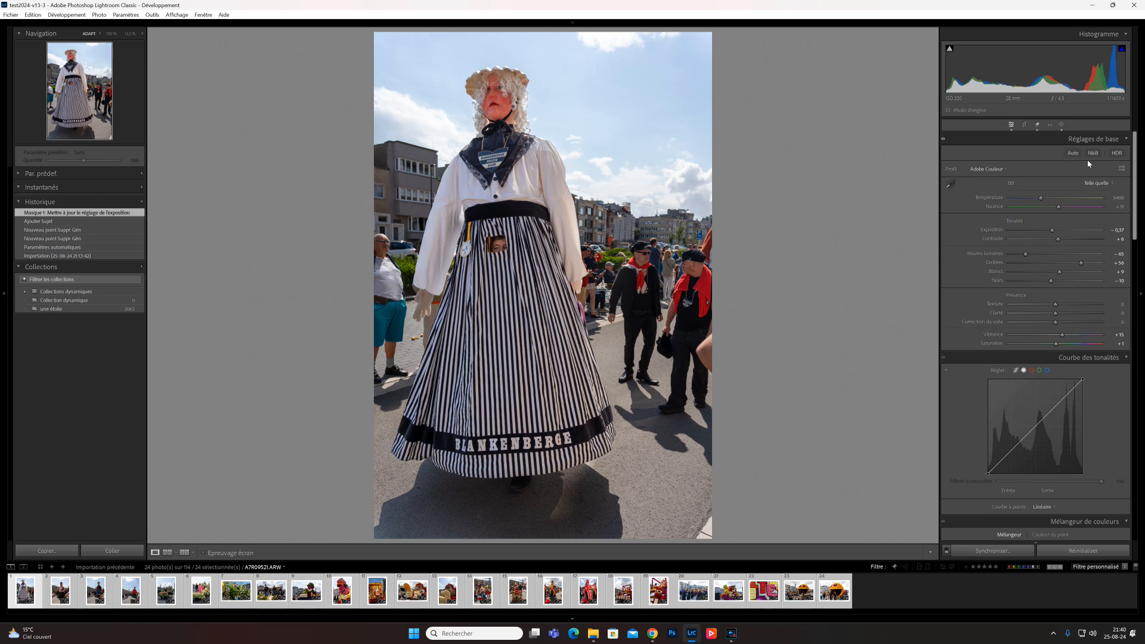
pyautogui.click(1061, 125)
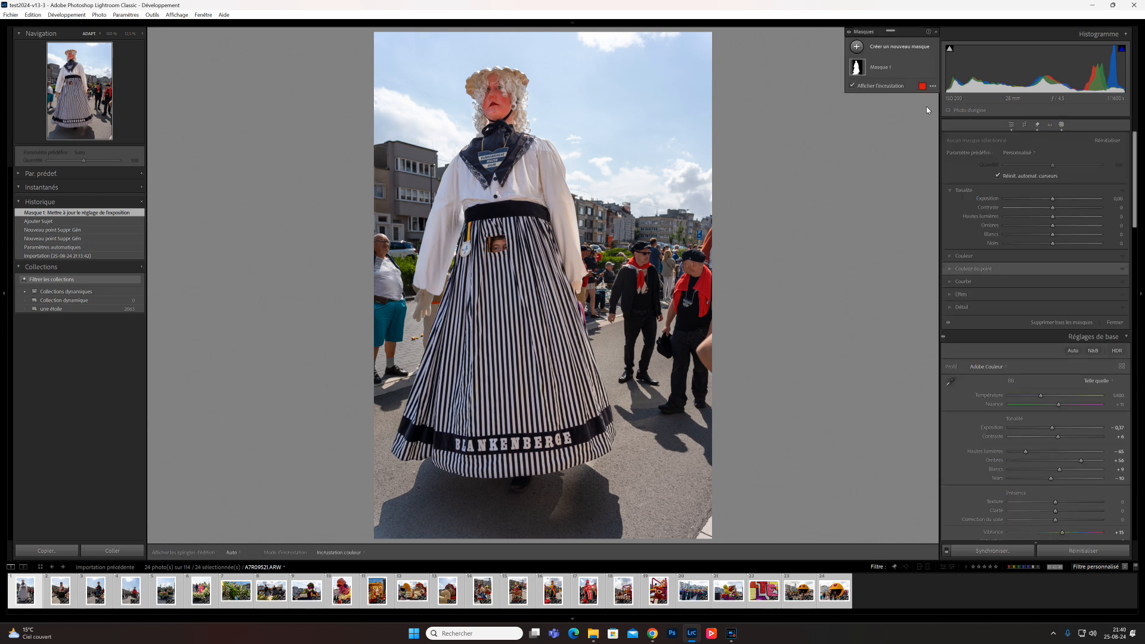
pyautogui.click(907, 52)
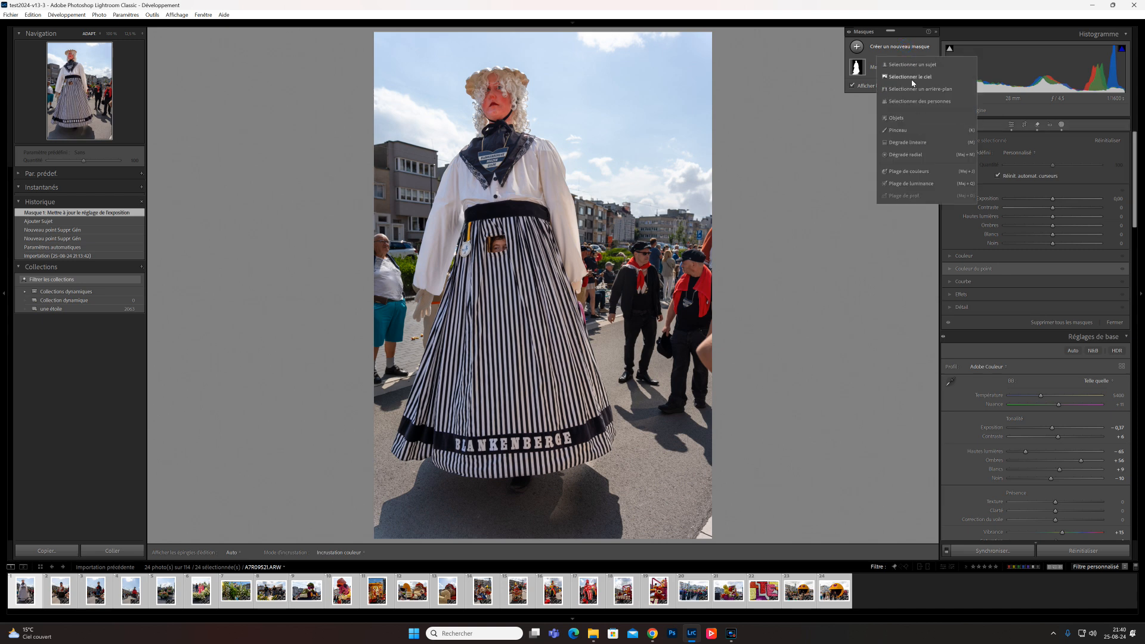
pyautogui.click(911, 75)
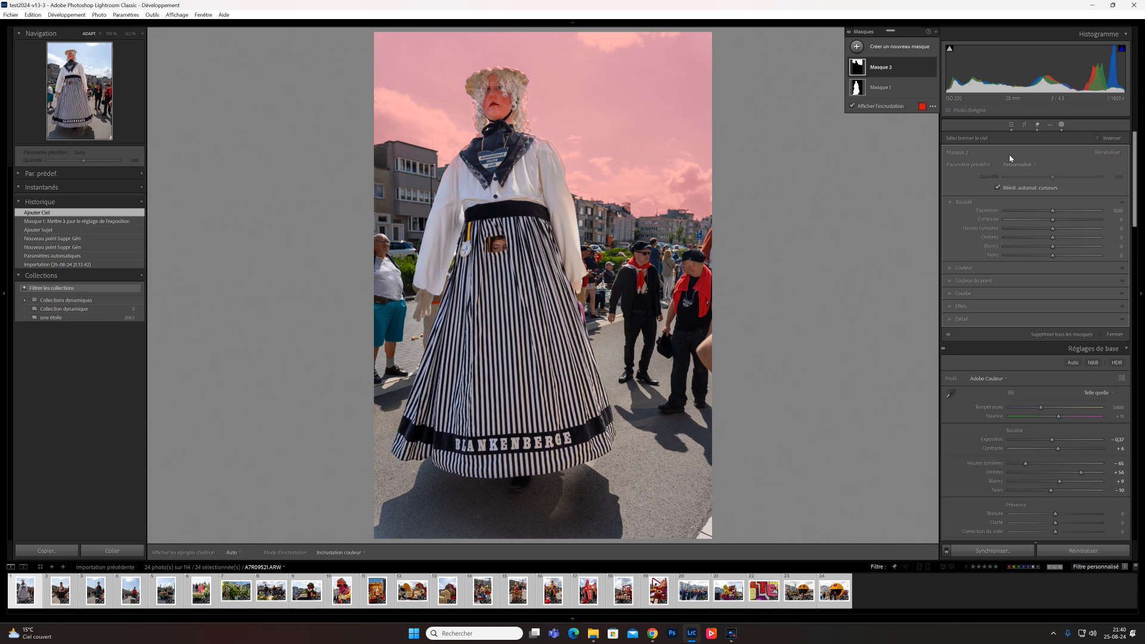
pyautogui.moveTo(1052, 210); pyautogui.dragTo(1047, 210)
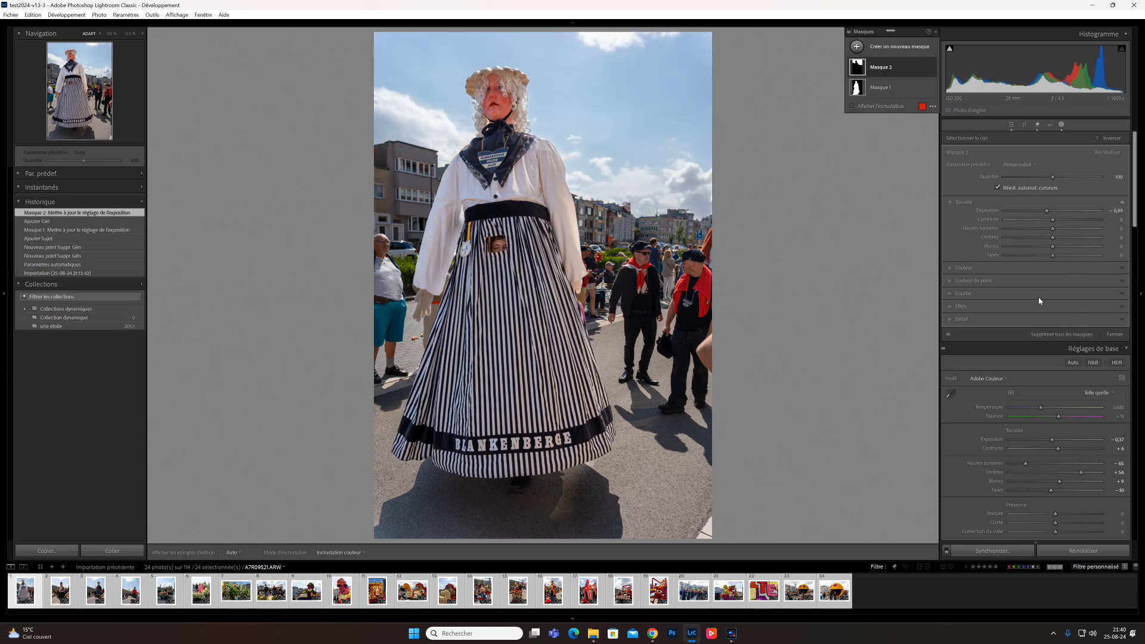
# - Tint the sky mask with a blue colour using the Color swatch picker
pyautogui.click(950, 270)
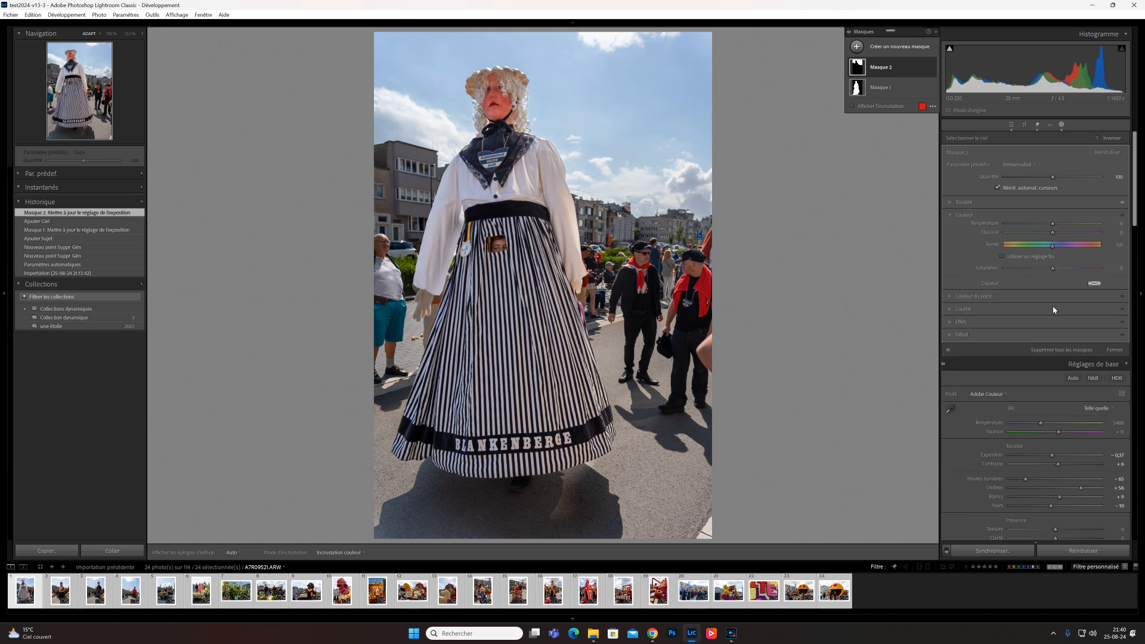
pyautogui.click(1091, 284)
pyautogui.click(1015, 309)
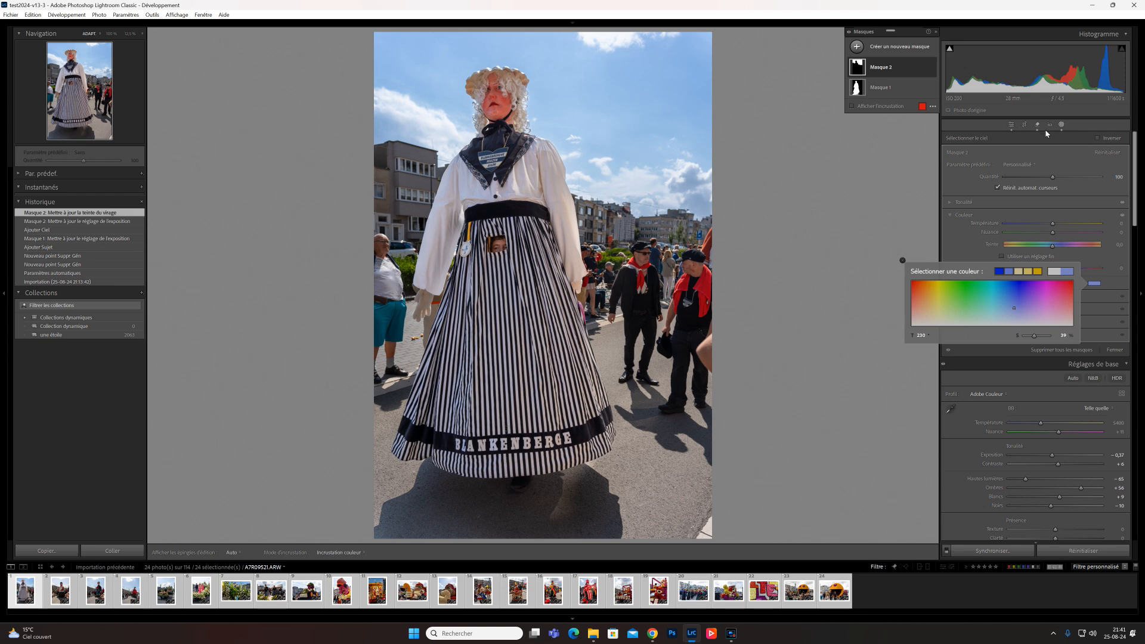
# - Add a new Select Background mask
pyautogui.click(912, 51)
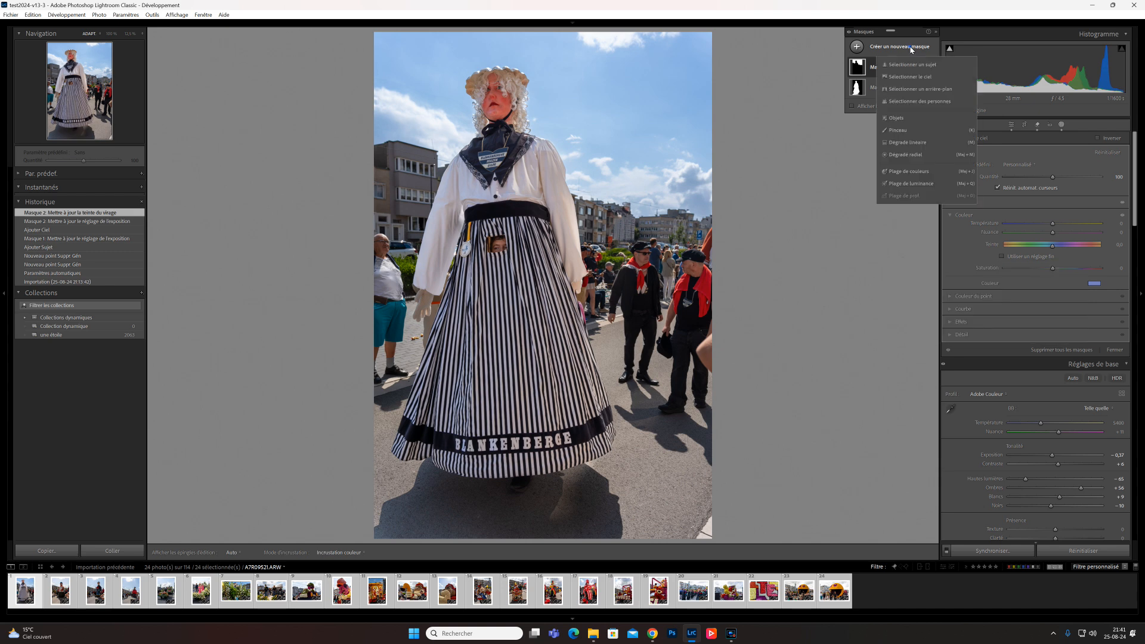
pyautogui.click(907, 89)
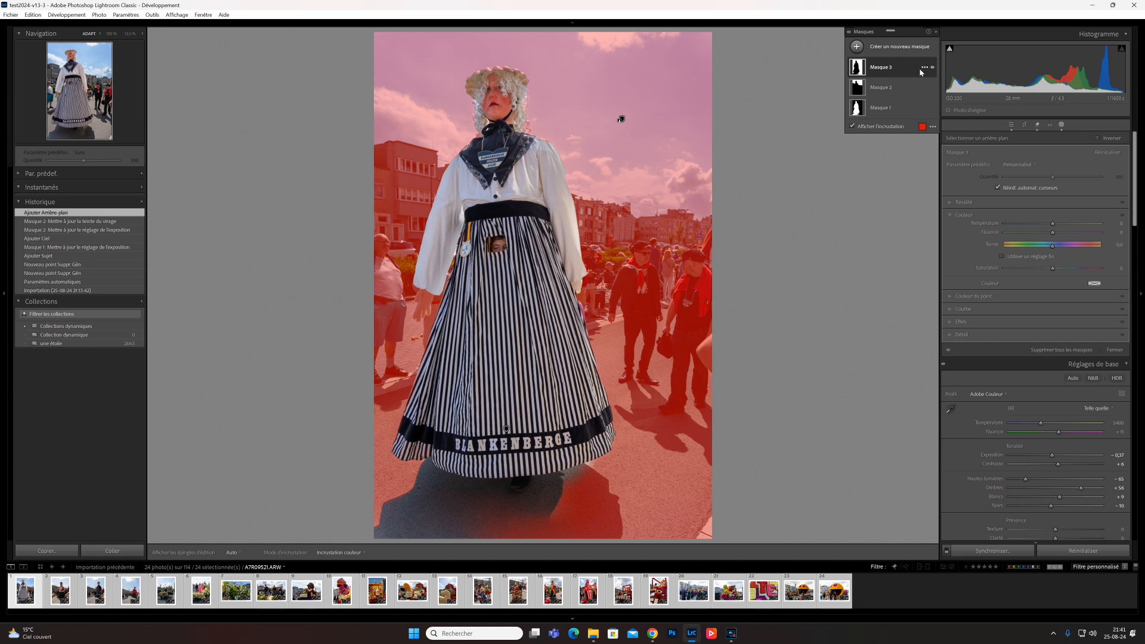
# - Subtract the sky from the background mask by adding a Select Sky subtraction
pyautogui.click(924, 69)
pyautogui.moveTo(943, 112)
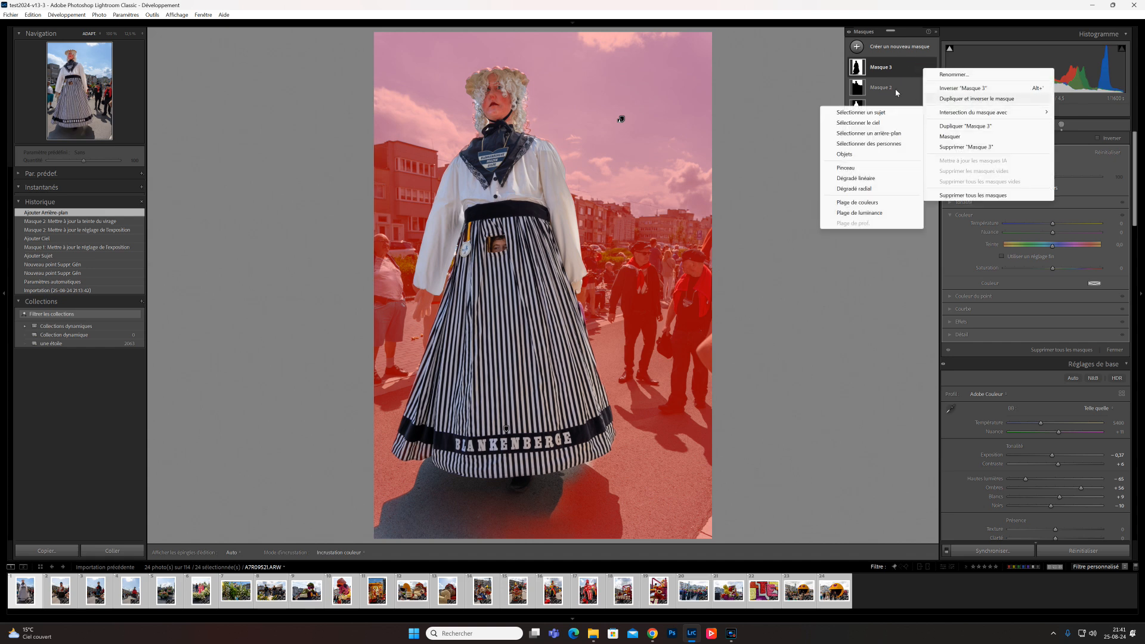
pyautogui.click(884, 69)
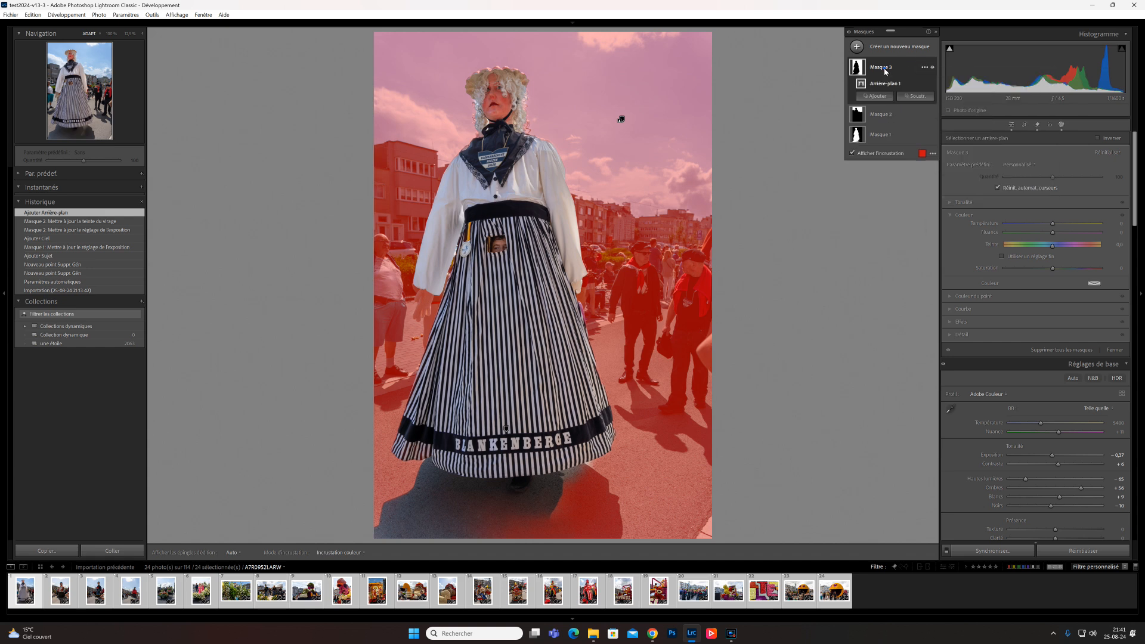
pyautogui.click(915, 96)
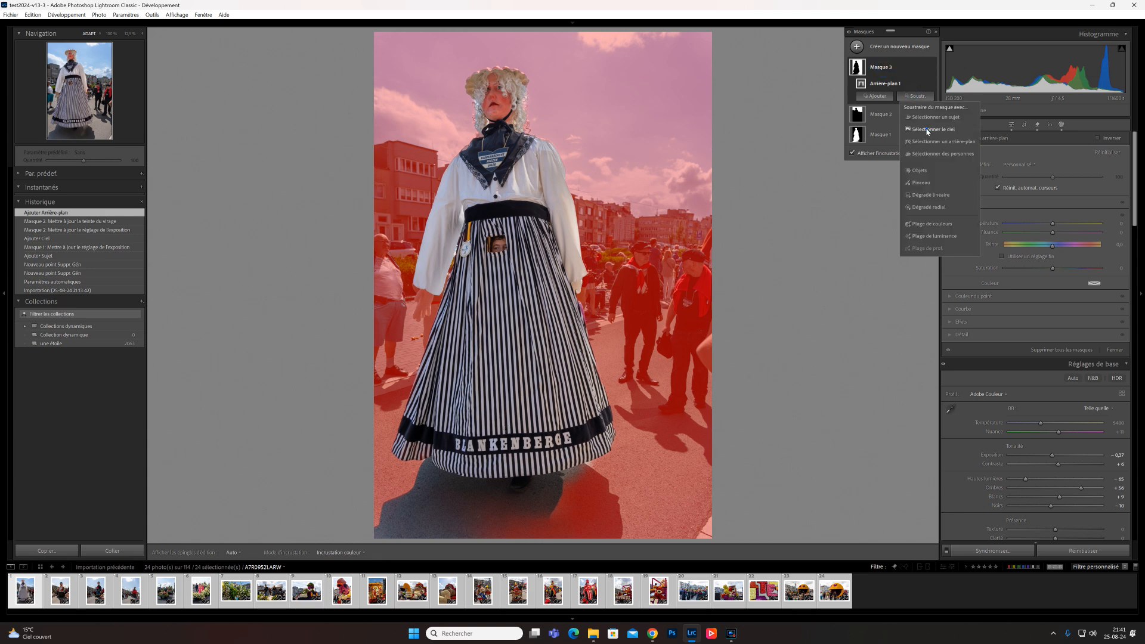
pyautogui.click(927, 132)
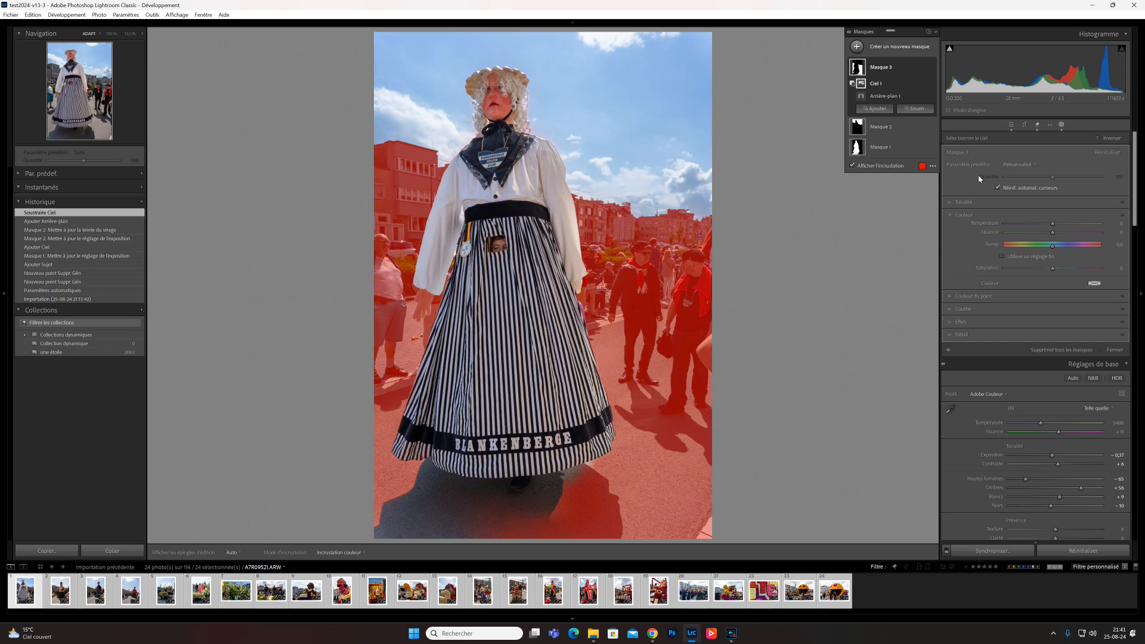
# - Expand the mask's Light settings and lower its exposure slightly
pyautogui.click(950, 202)
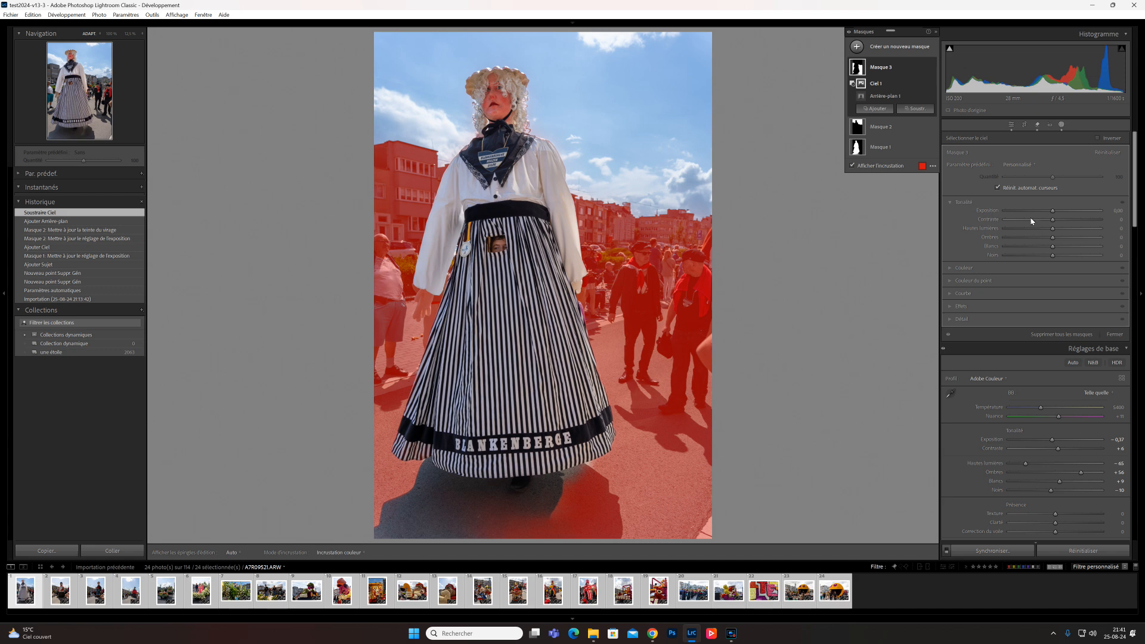
pyautogui.moveTo(1052, 214); pyautogui.dragTo(1045, 216)
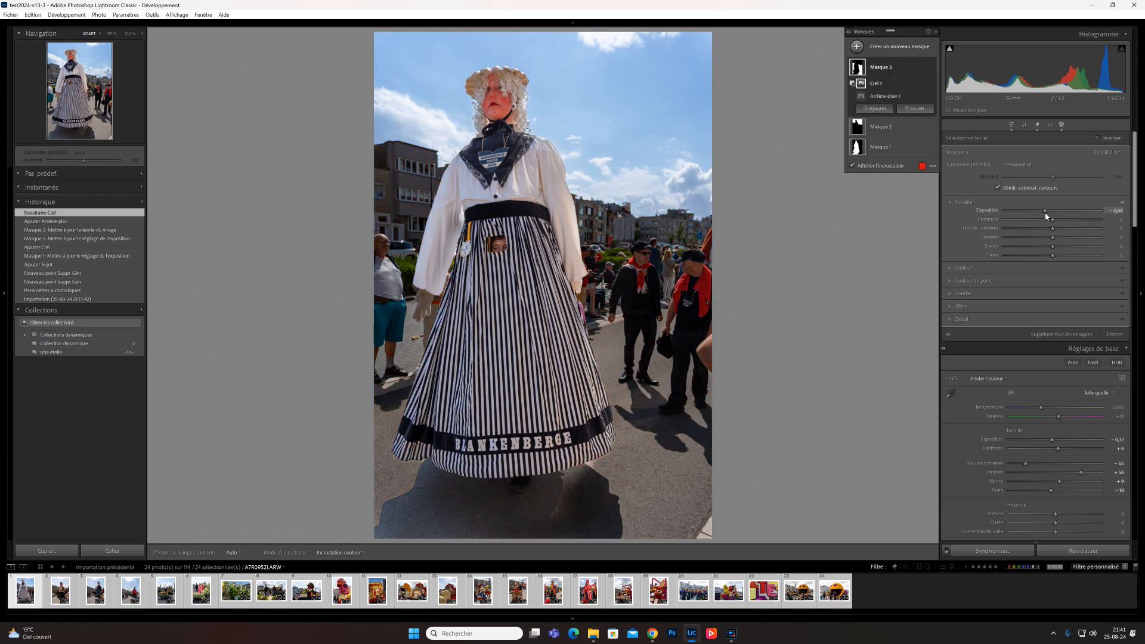